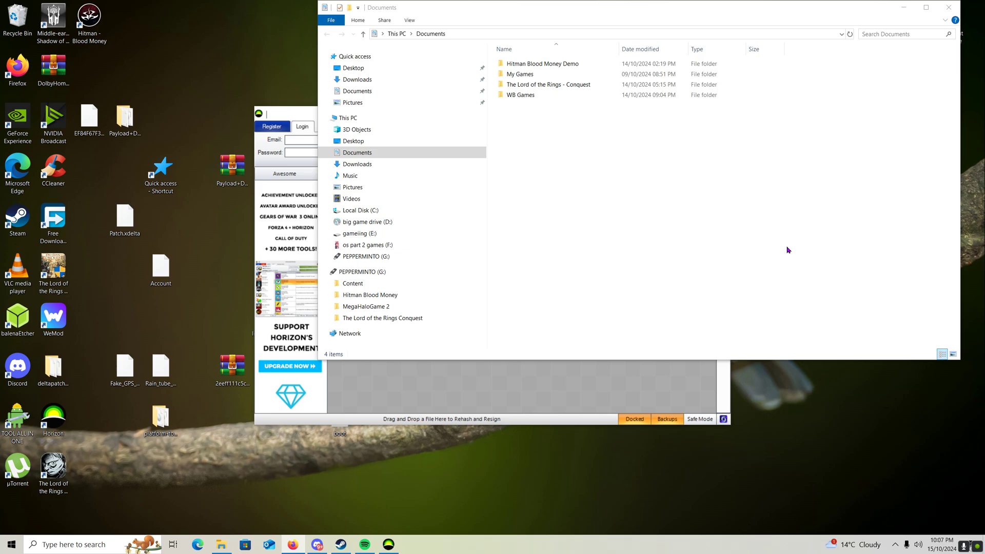
# Step: Switch to Horizon and try to open the flash drive's gamer profile in the package editor
pyautogui.click(399, 411)
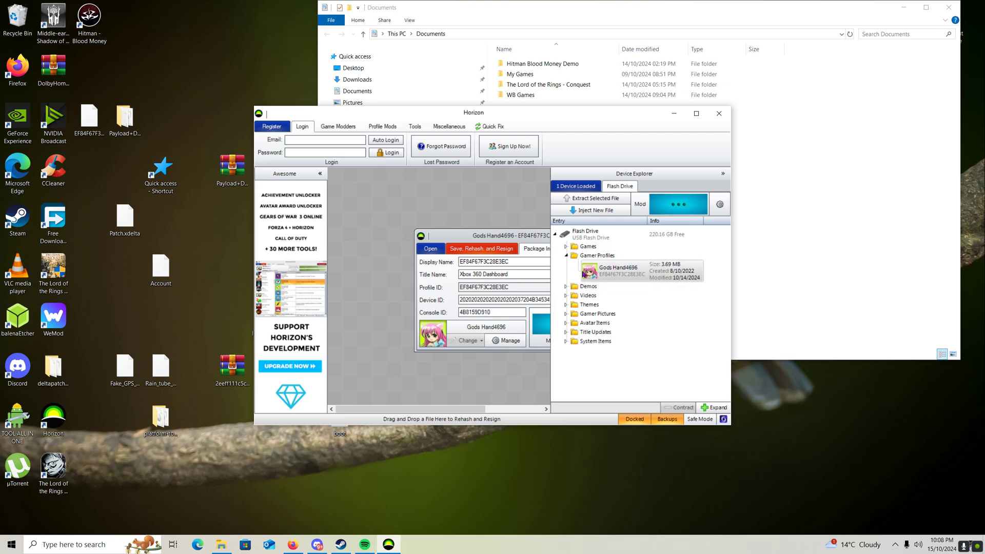
pyautogui.moveTo(612, 278); pyautogui.dragTo(386, 251)
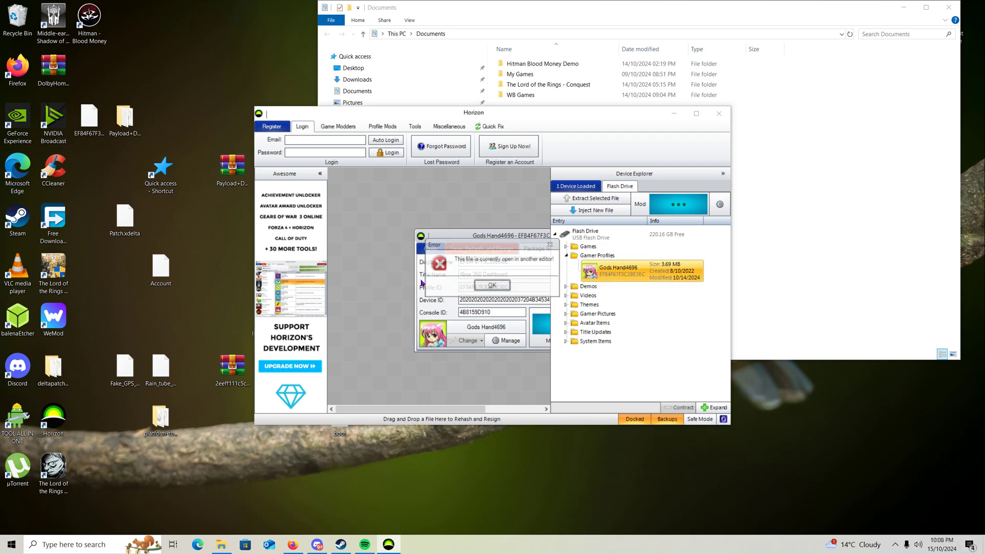
pyautogui.click(493, 286)
pyautogui.moveTo(505, 241); pyautogui.dragTo(436, 234)
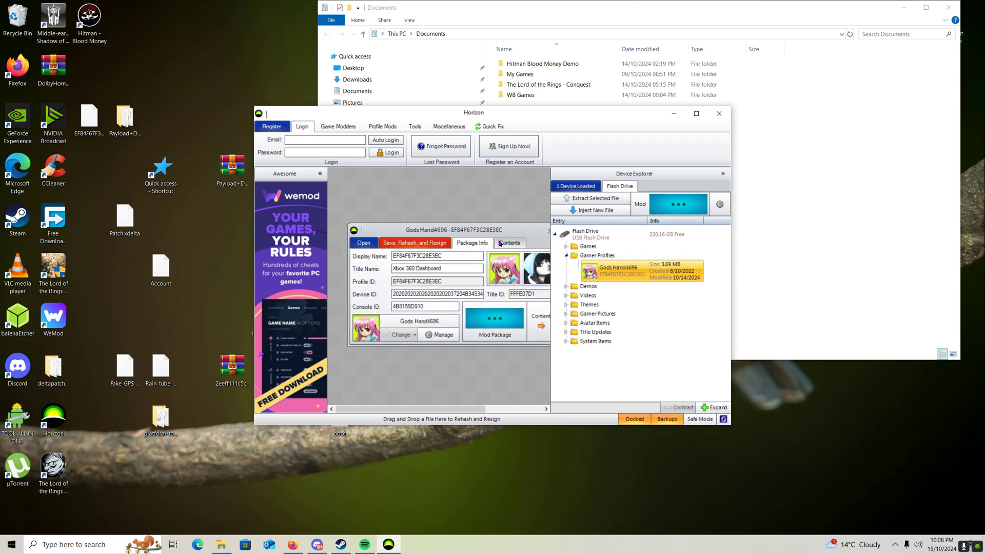
# Step: Show the profile package's contents, select the Account entry, and close the package window
pyautogui.click(501, 243)
pyautogui.click(441, 267)
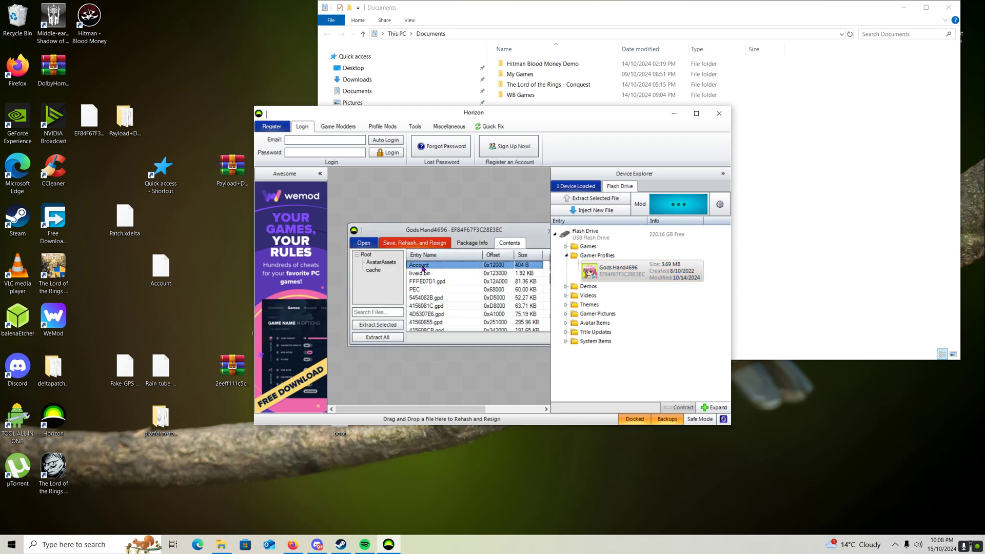
pyautogui.rightClick(422, 268)
pyautogui.click(212, 263)
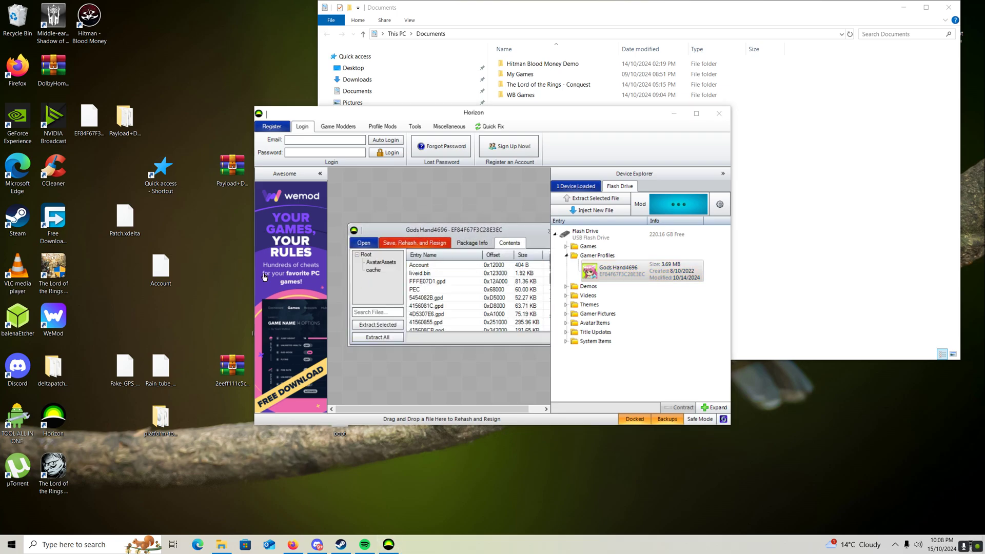
pyautogui.click(526, 231)
pyautogui.press('Escape')
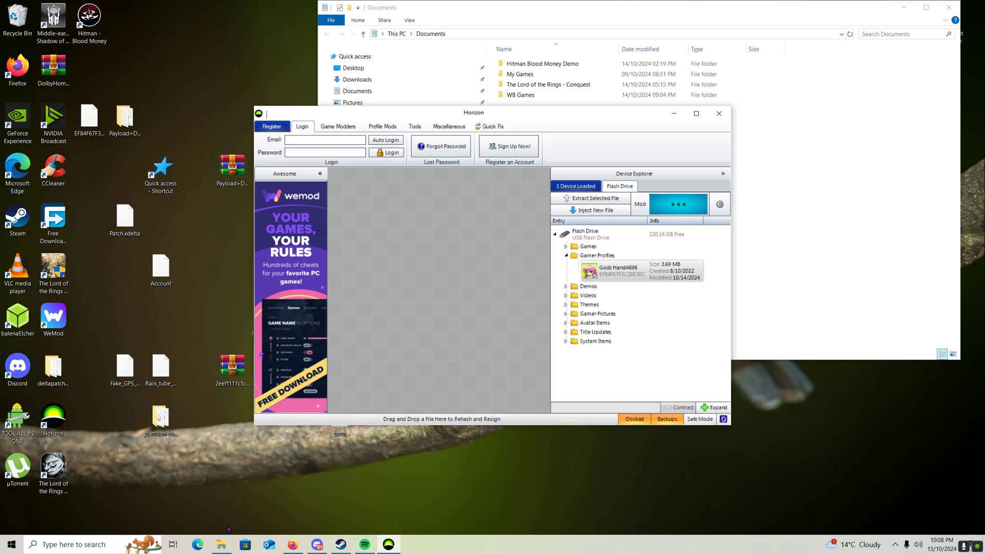
# Step: Open PEPPERMINTO (G:) in a new File Explorer window and enter its Content folder
pyautogui.click(221, 545)
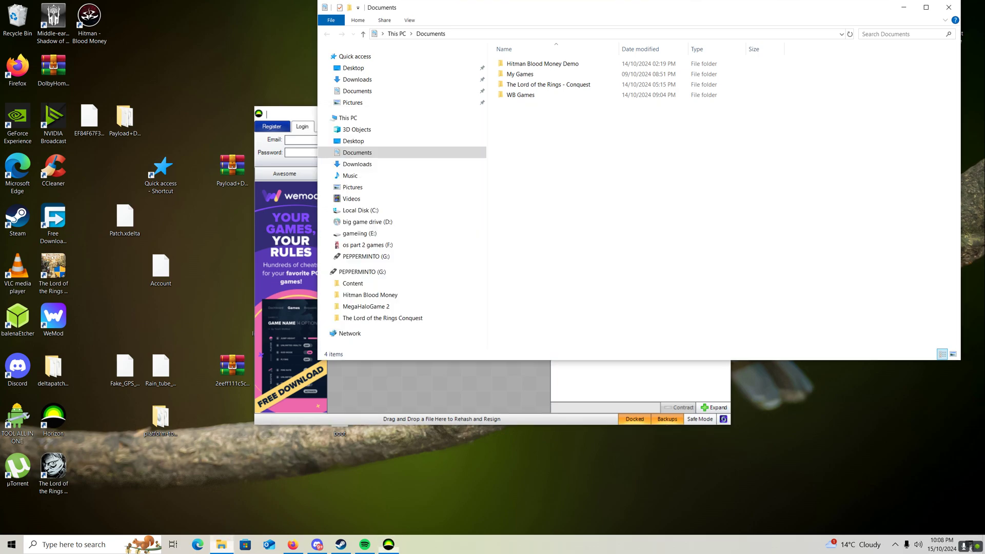
pyautogui.rightClick(360, 272)
pyautogui.click(401, 320)
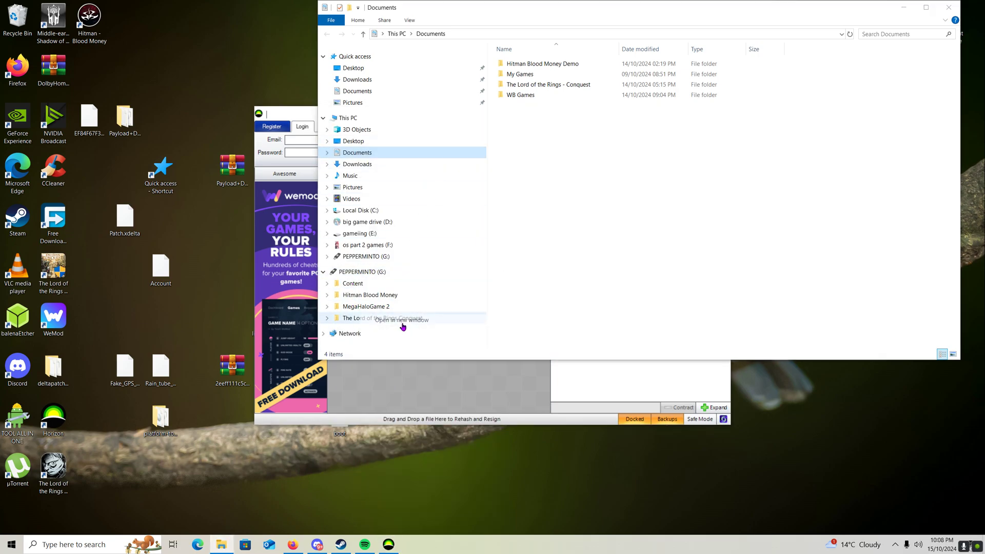
pyautogui.click(318, 237)
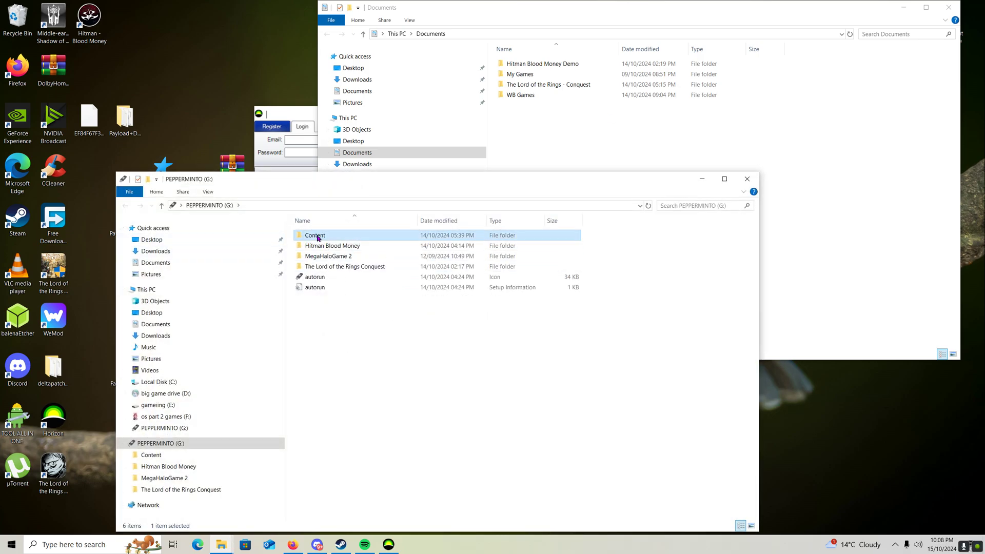
pyautogui.rightClick(316, 238)
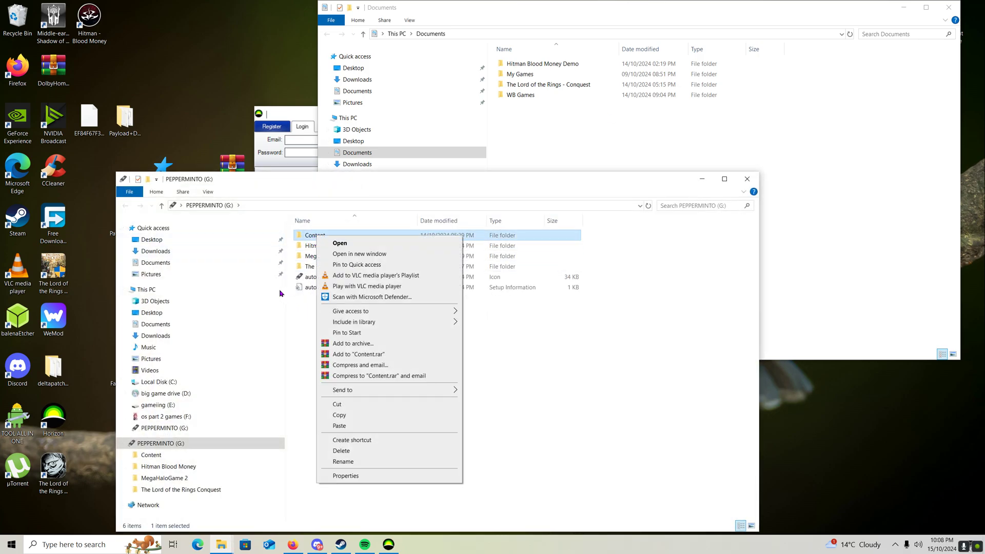
pyautogui.click(297, 301)
pyautogui.rightClick(324, 237)
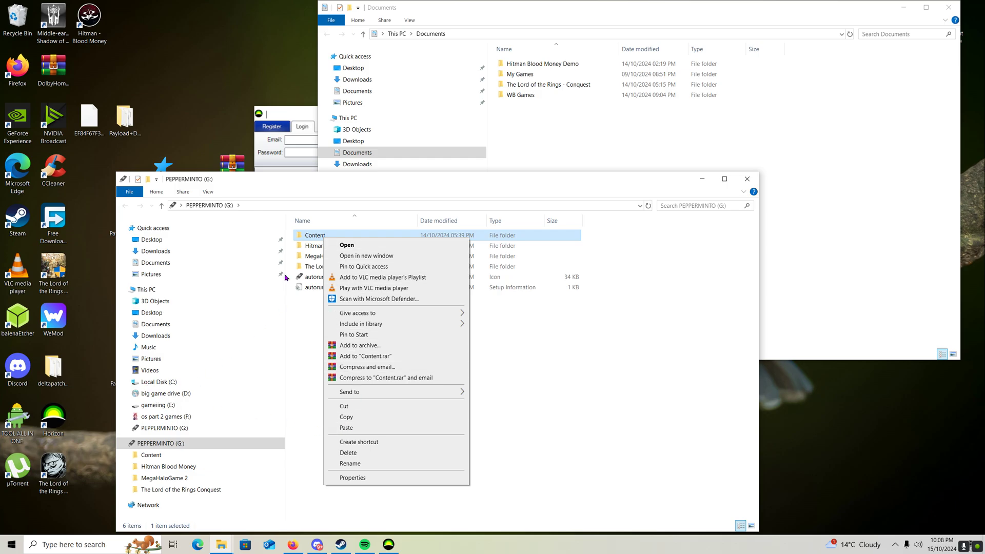
pyautogui.click(314, 236)
pyautogui.doubleClick(315, 235)
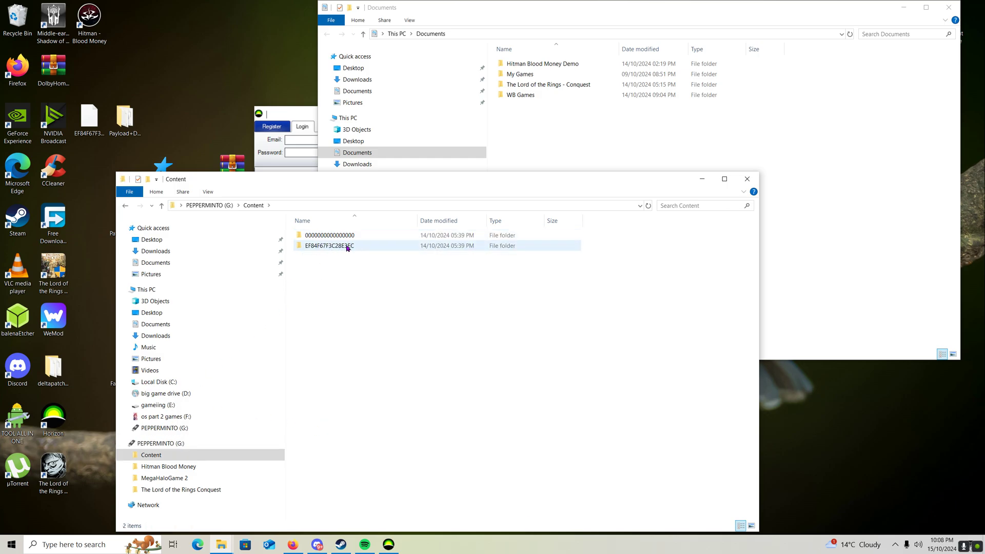
# Step: Browse big game drive (D:) to the xenia_canary(1) folder inside xbox 360 iso and tools files
pyautogui.moveTo(370, 180); pyautogui.dragTo(445, 165)
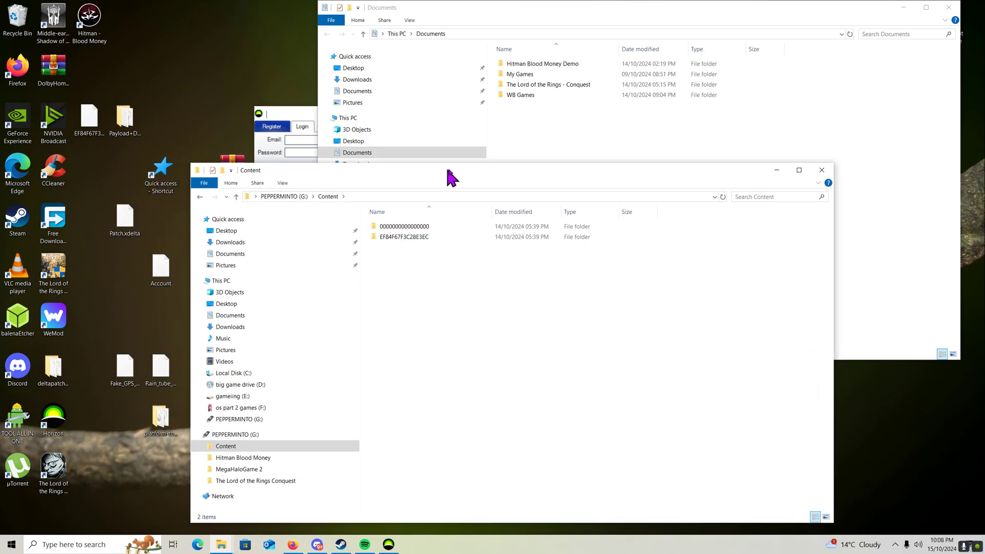
pyautogui.click(237, 384)
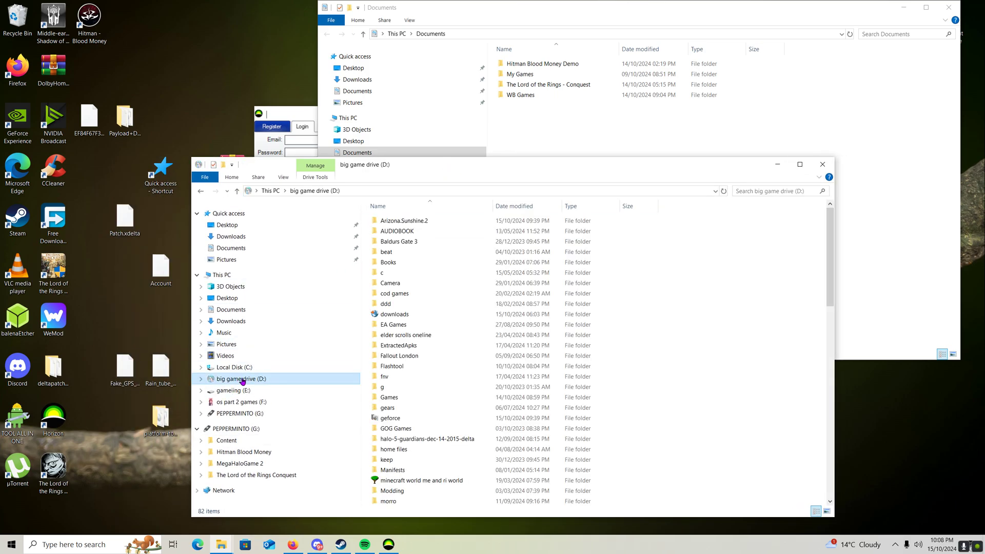
pyautogui.click(455, 305)
pyautogui.scroll(-15, 462, 314)
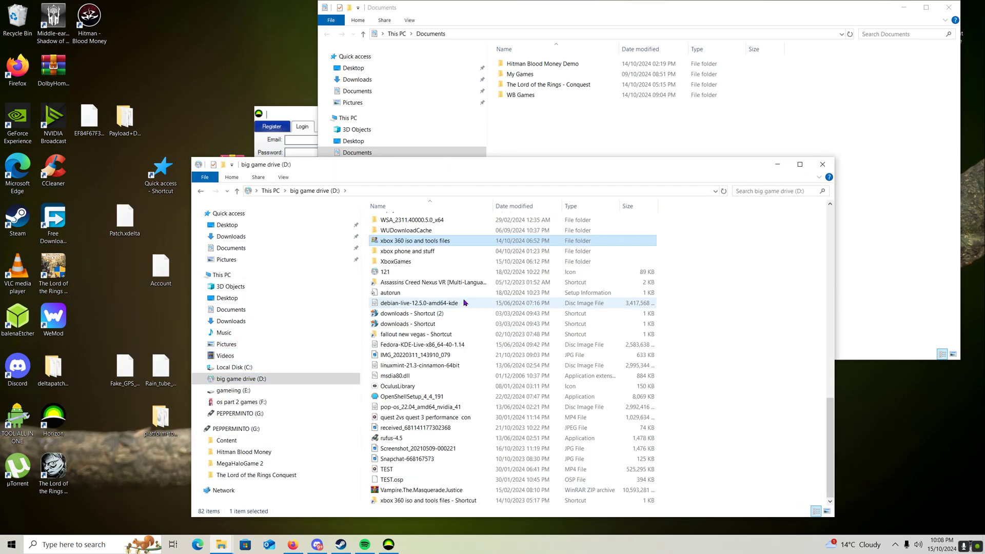
pyautogui.doubleClick(435, 240)
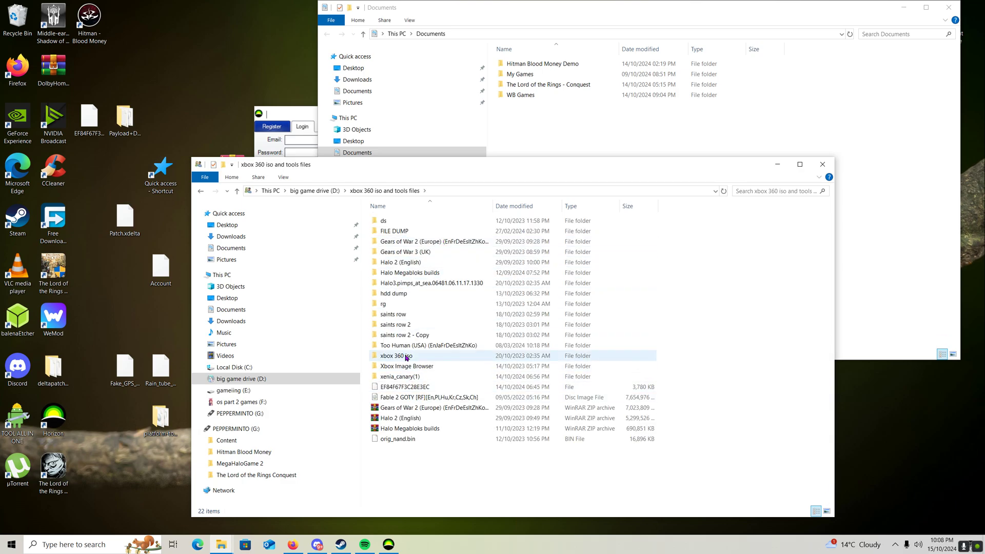
pyautogui.doubleClick(400, 378)
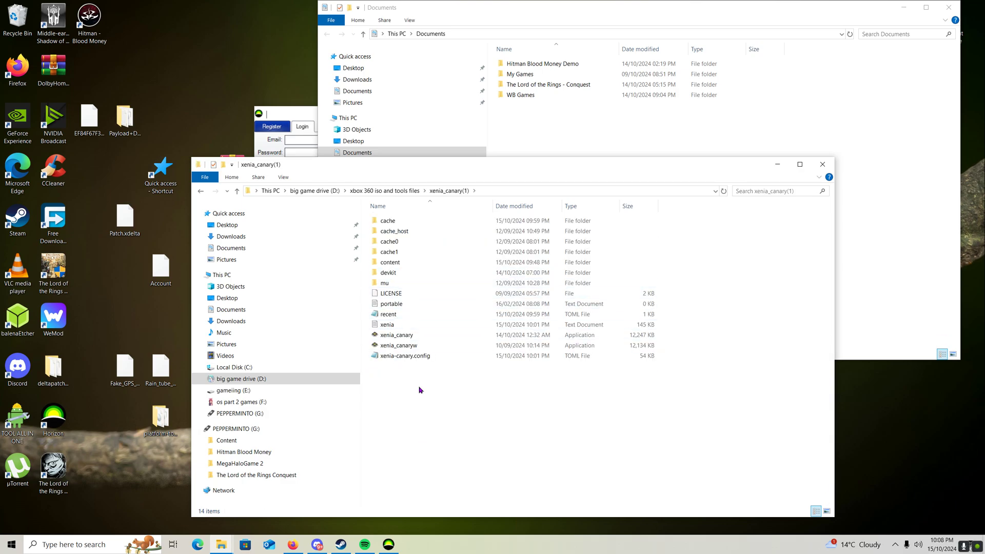
# Step: Open the content folder and go through the profile ID folder and FFFE07D1 down to 00010000
pyautogui.moveTo(405, 440); pyautogui.dragTo(402, 272)
pyautogui.click(402, 264)
pyautogui.doubleClick(403, 264)
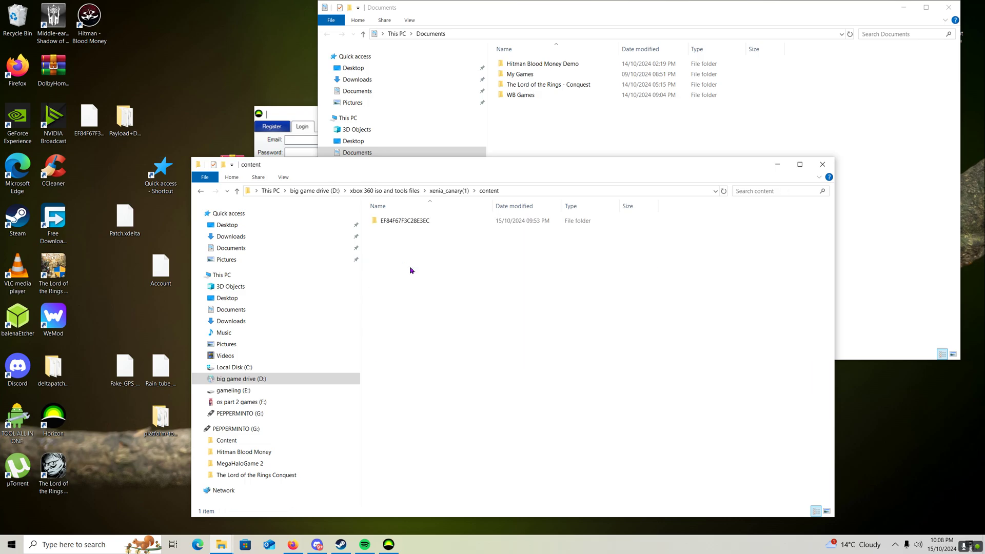
pyautogui.doubleClick(393, 222)
pyautogui.doubleClick(399, 231)
pyautogui.doubleClick(417, 227)
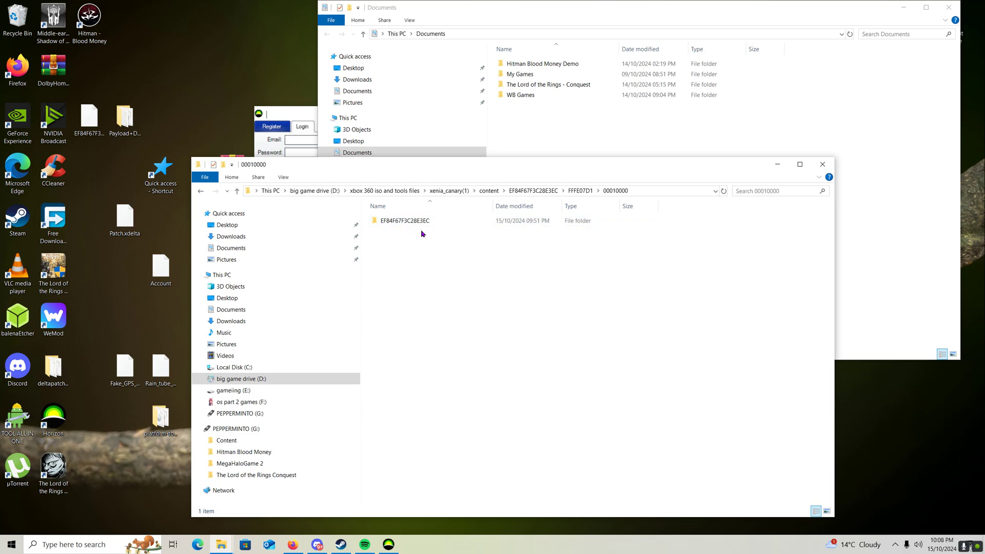
# Step: Browse the other File Explorer window to the profile's FFFE07D1\00010000 folder under Content on PEPPERMINTO (G:) and place both windows side by side
pyautogui.moveTo(501, 166); pyautogui.dragTo(375, 219)
pyautogui.click(548, 148)
pyautogui.click(366, 284)
pyautogui.click(362, 272)
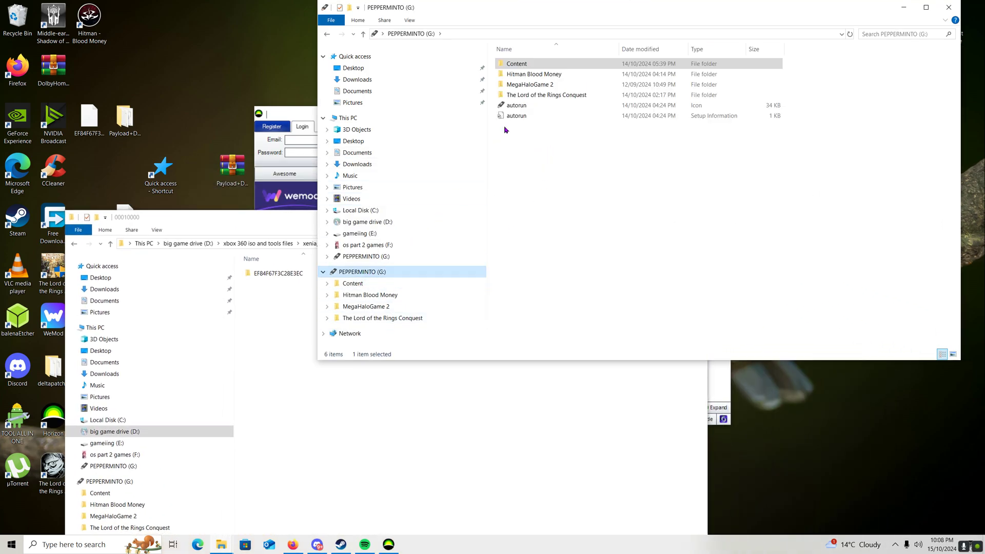
pyautogui.doubleClick(543, 66)
pyautogui.doubleClick(535, 74)
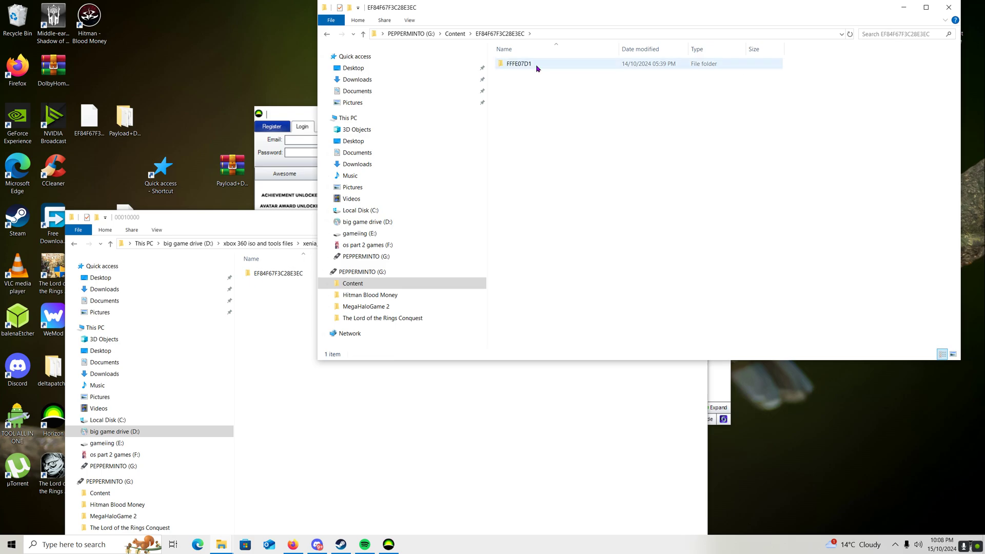
pyautogui.doubleClick(537, 68)
pyautogui.moveTo(548, 128); pyautogui.dragTo(534, 103)
pyautogui.moveTo(671, 7); pyautogui.dragTo(642, 67)
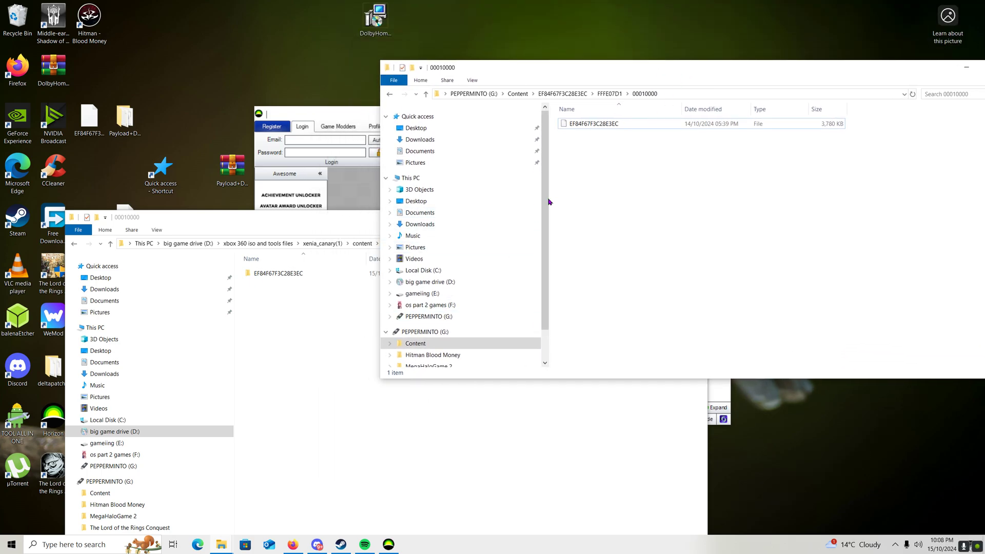
# Step: Compare the USB profile file with the contents of Xenia's matching profile ID folder, and close the Xenia folder window
pyautogui.click(600, 124)
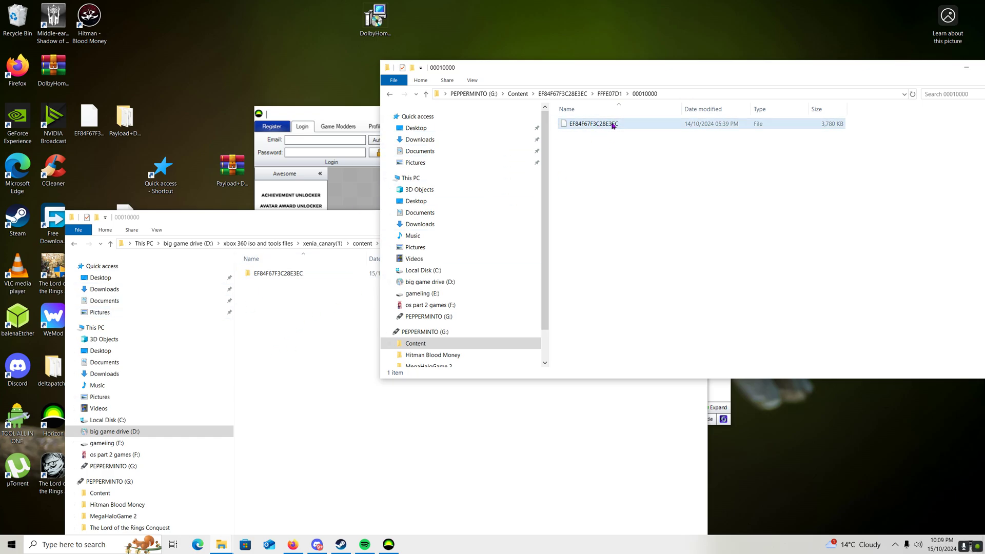
pyautogui.click(288, 310)
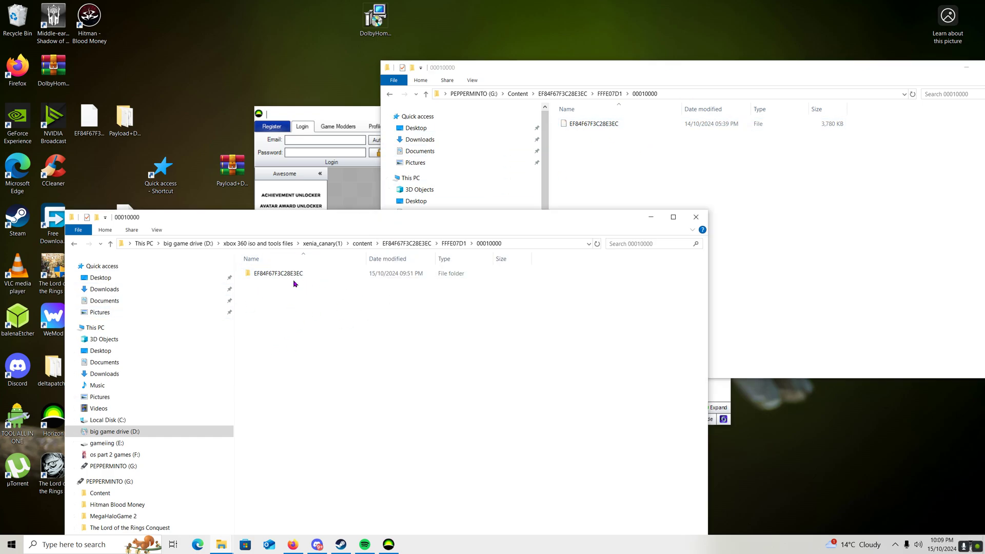
pyautogui.doubleClick(277, 274)
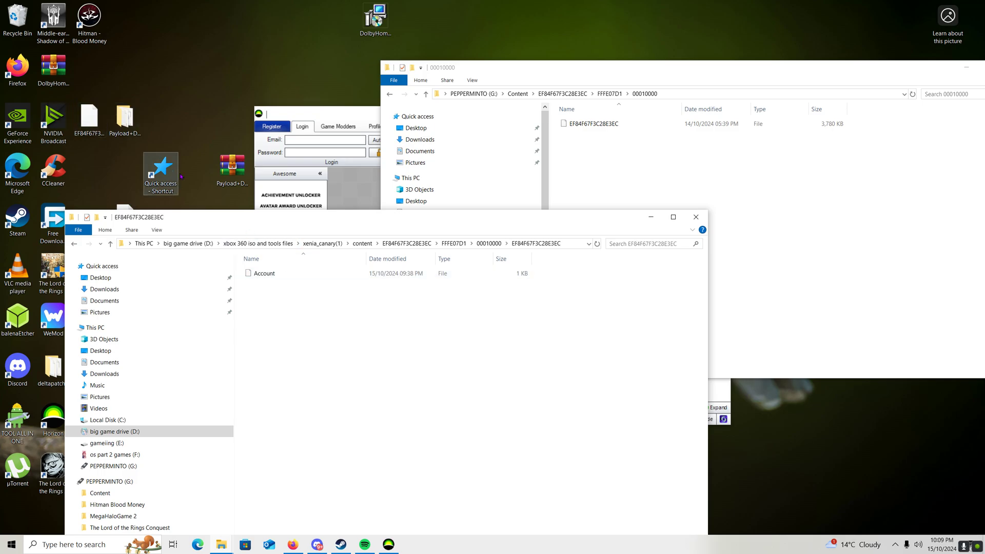
pyautogui.moveTo(257, 222); pyautogui.dragTo(386, 222)
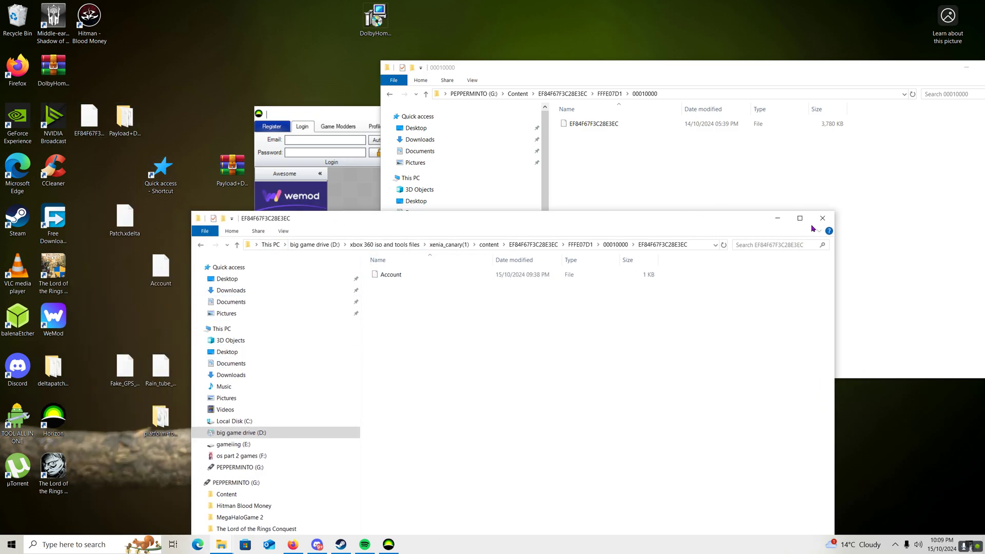
pyautogui.hotkey('alt', 'F4')
# Step: Launch xenia_canary from the xenia_canary(1) folder on big game drive (D:) and show the options of its signed-in profile
pyautogui.click(230, 551)
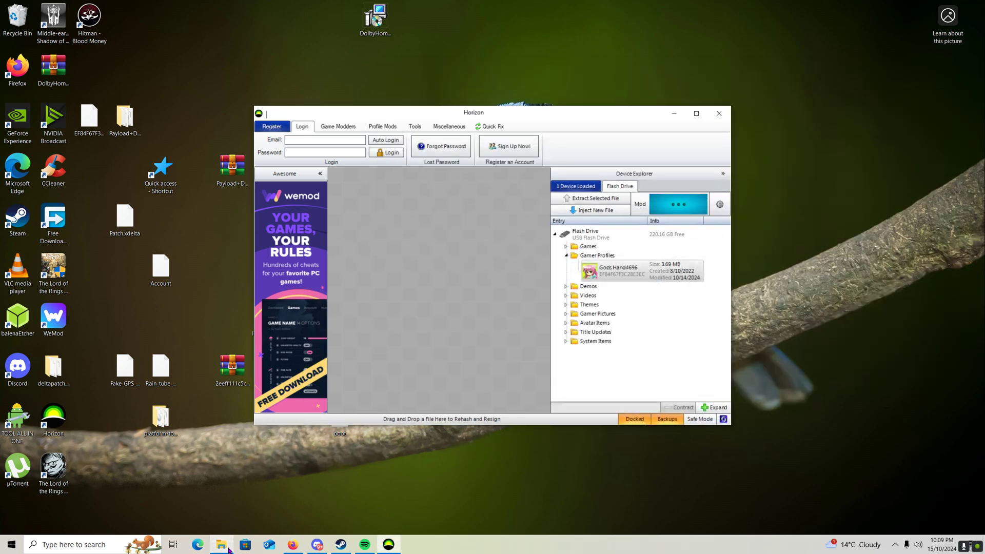
pyautogui.click(222, 547)
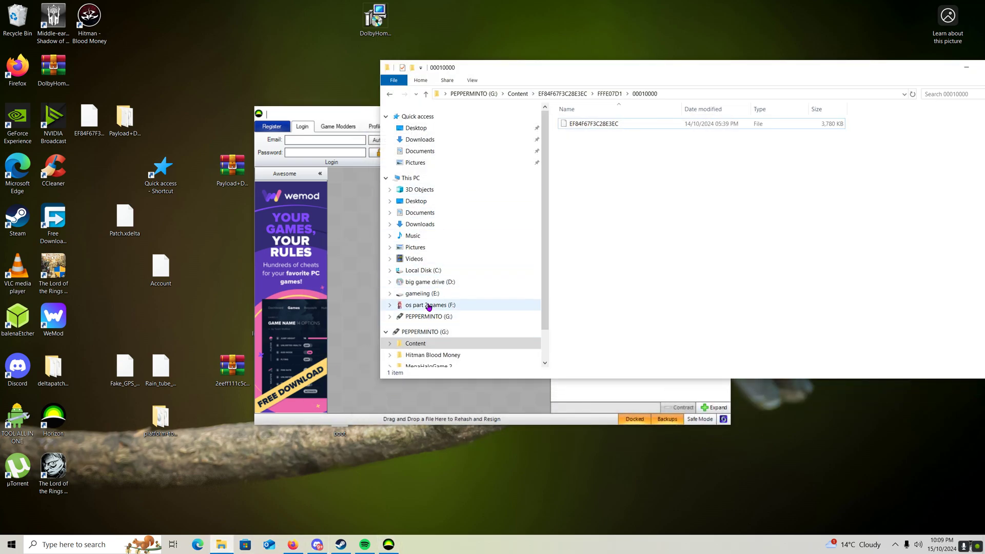
pyautogui.click(433, 282)
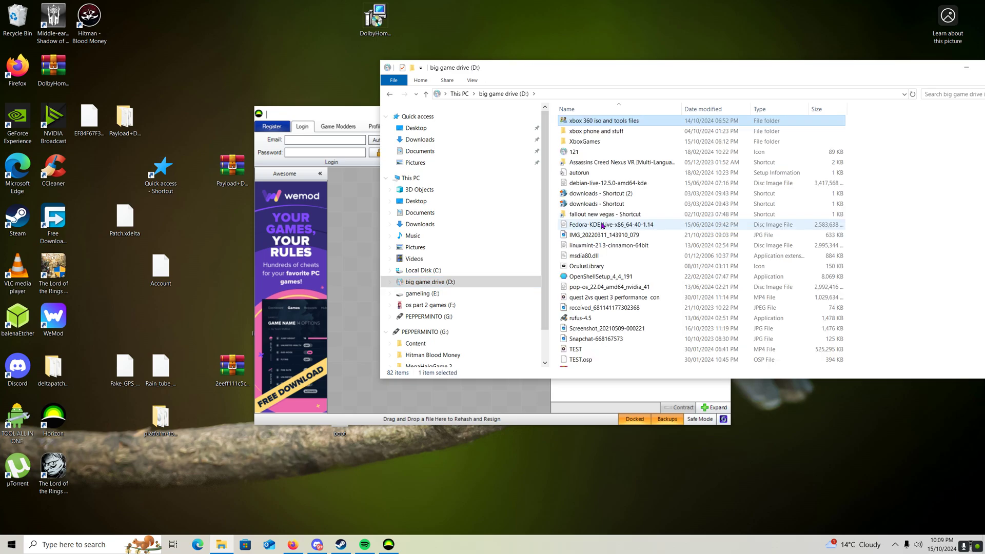
pyautogui.doubleClick(609, 124)
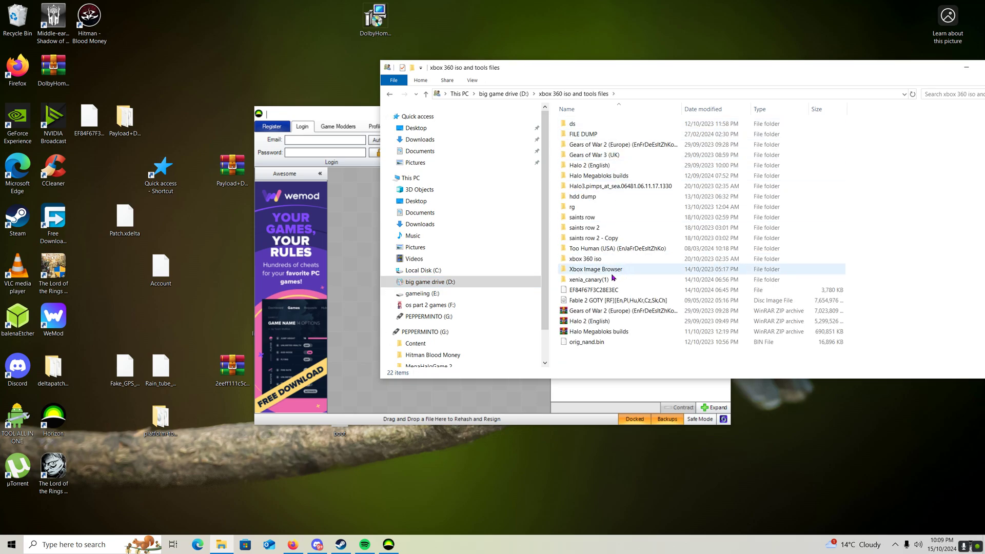
pyautogui.doubleClick(605, 281)
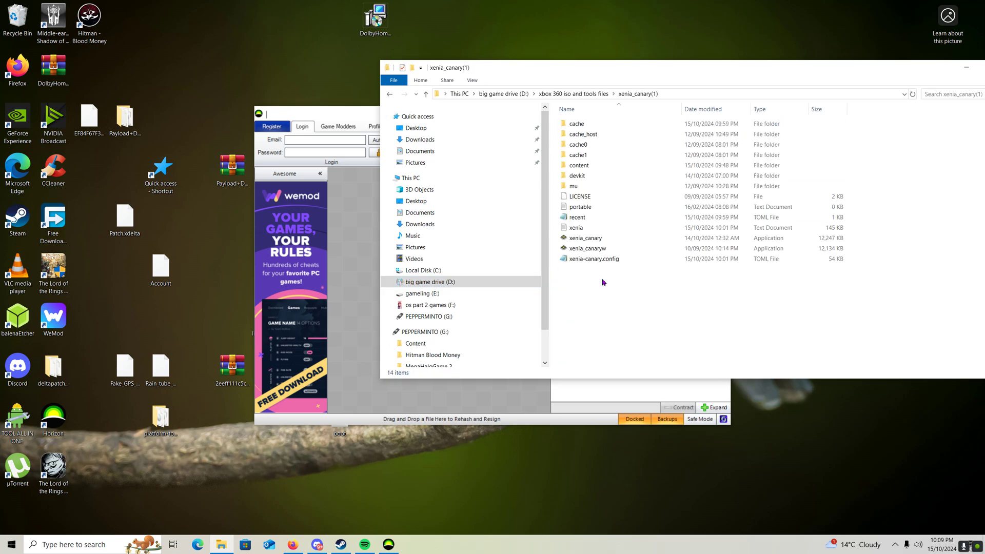
pyautogui.doubleClick(592, 238)
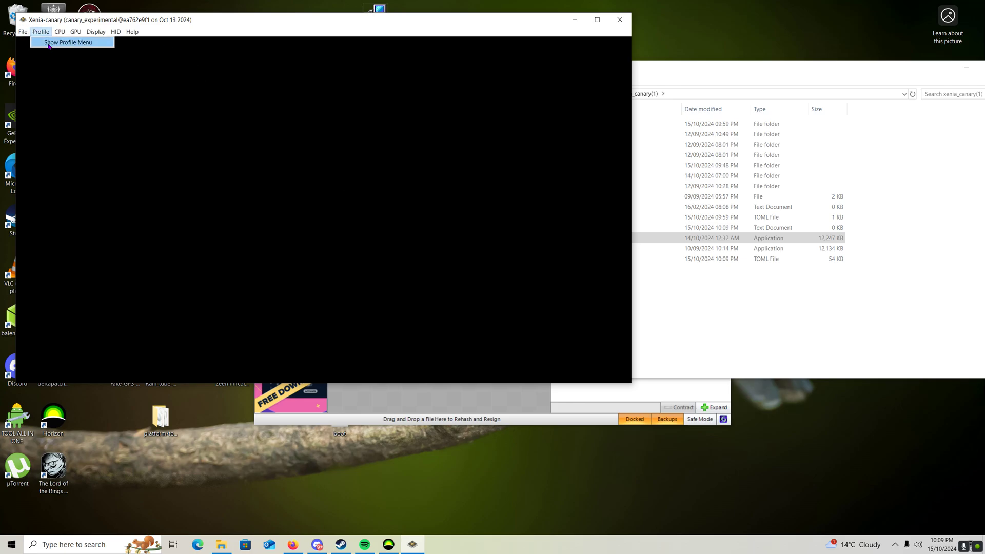
pyautogui.click(57, 42)
pyautogui.rightClick(65, 88)
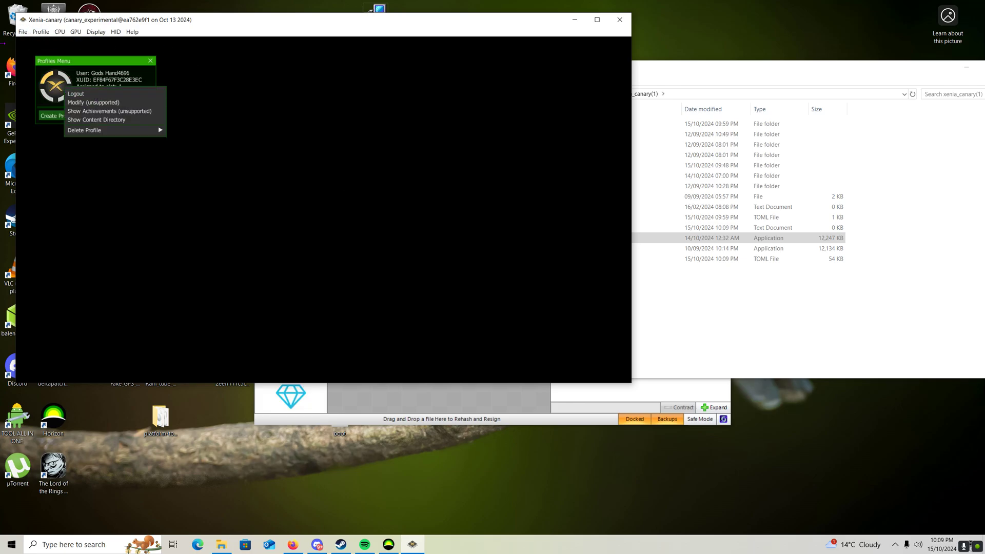
# Step: Load Gears of War 2 from its Europe folder under xbox 360 iso and tools files and maximize the emulator window
pyautogui.click(22, 31)
pyautogui.click(41, 61)
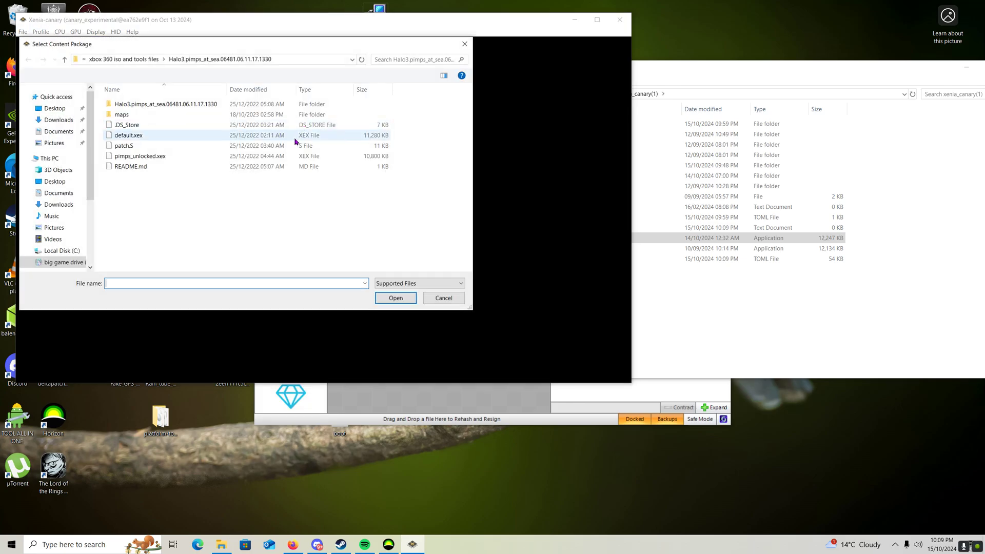
pyautogui.click(142, 62)
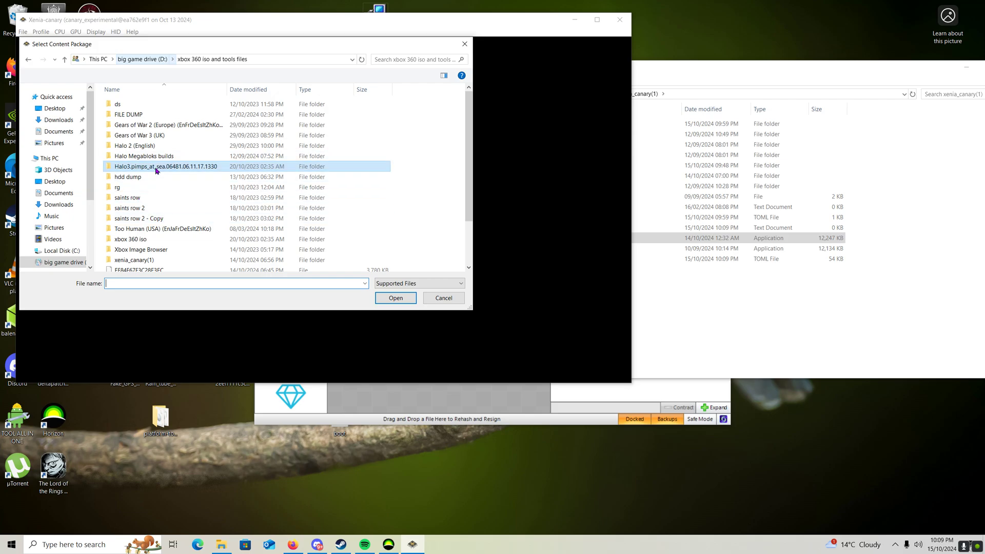
pyautogui.doubleClick(167, 125)
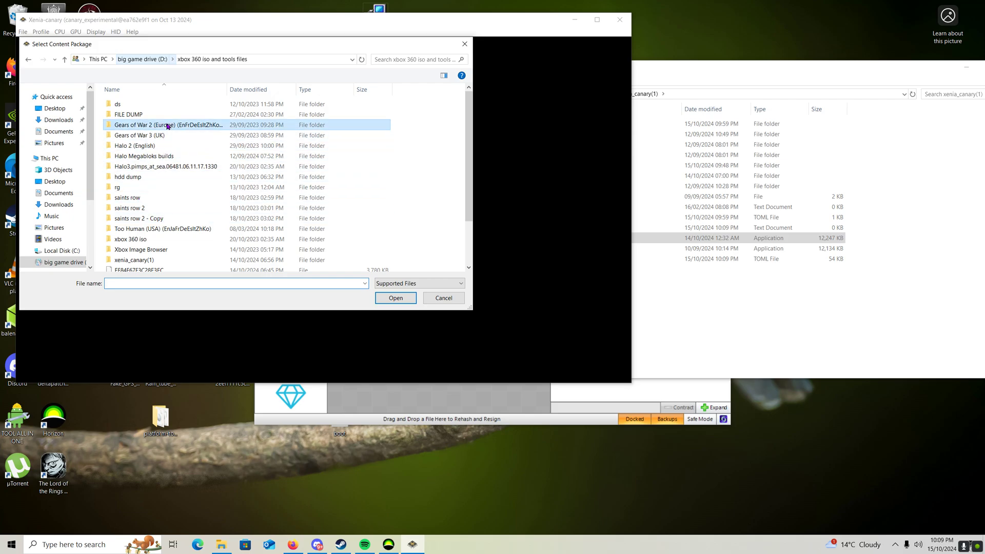
pyautogui.doubleClick(139, 104)
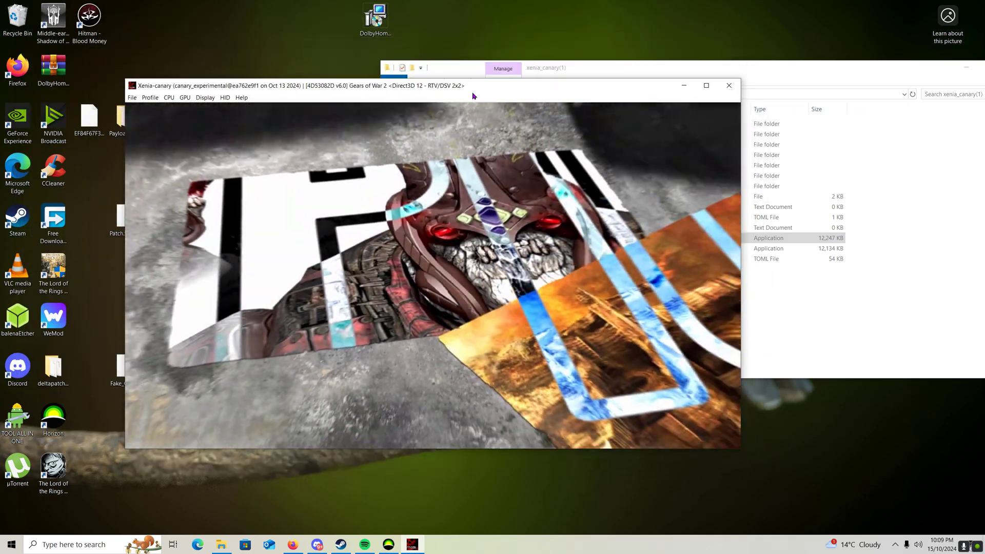
pyautogui.doubleClick(472, 97)
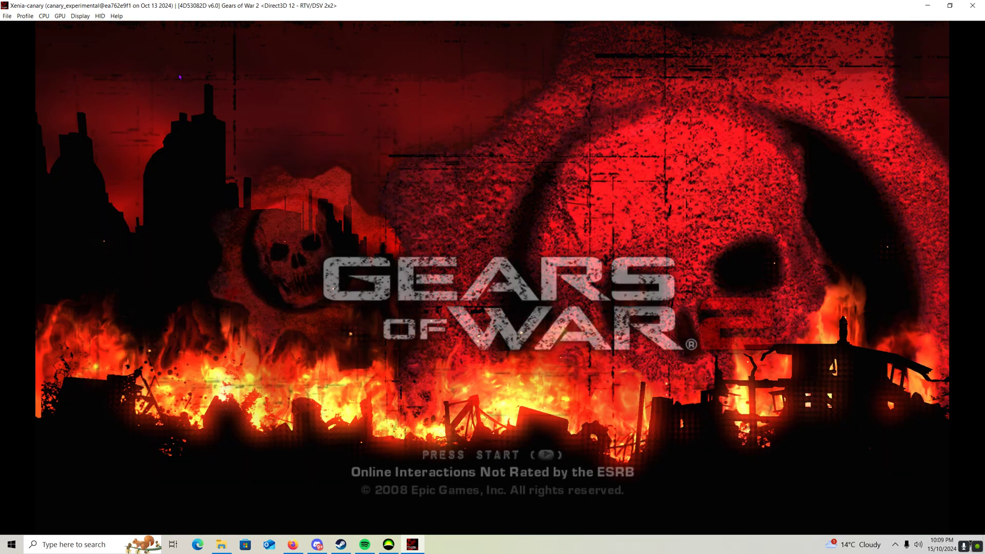
# Step: Start the game from its title screen to reach the main menu
pyautogui.press('super')
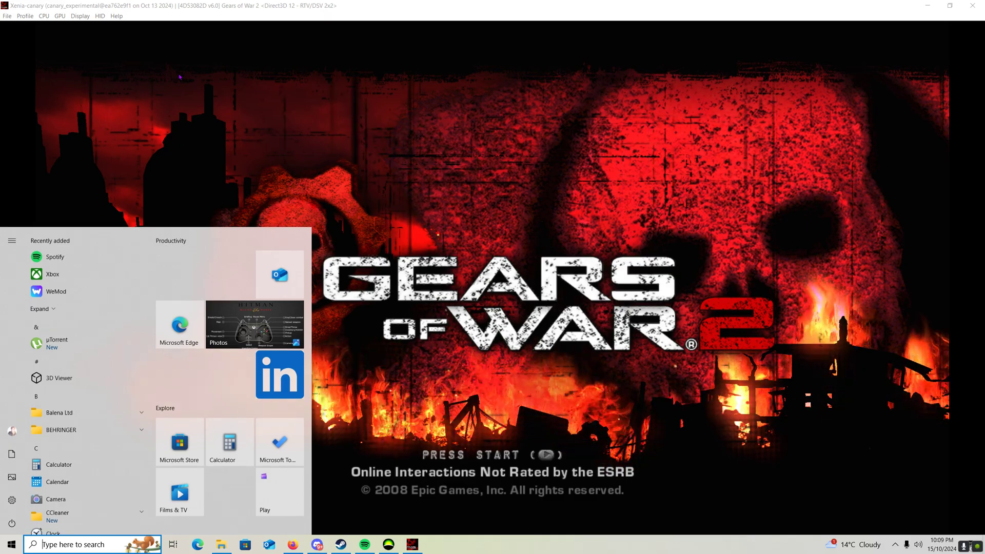
pyautogui.click(486, 138)
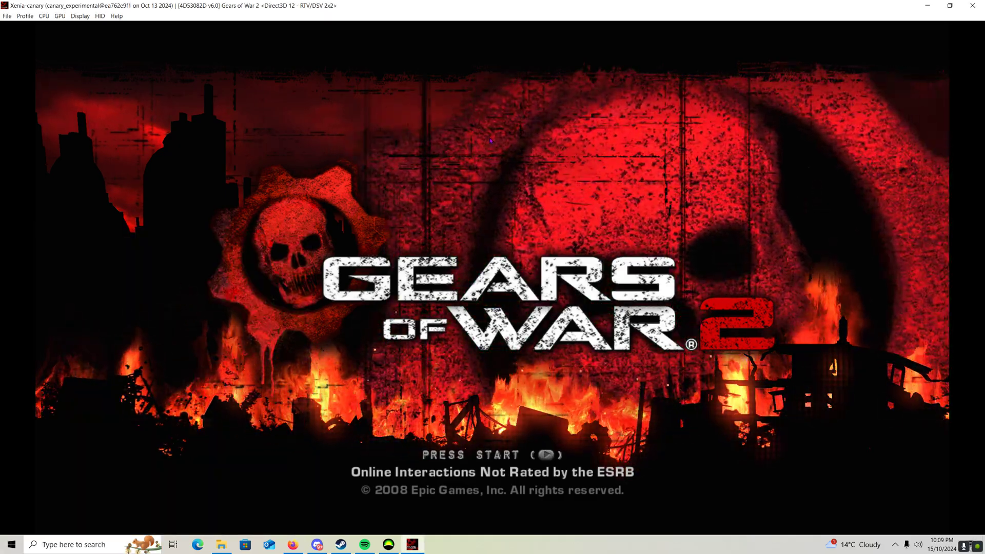
pyautogui.press('Return')
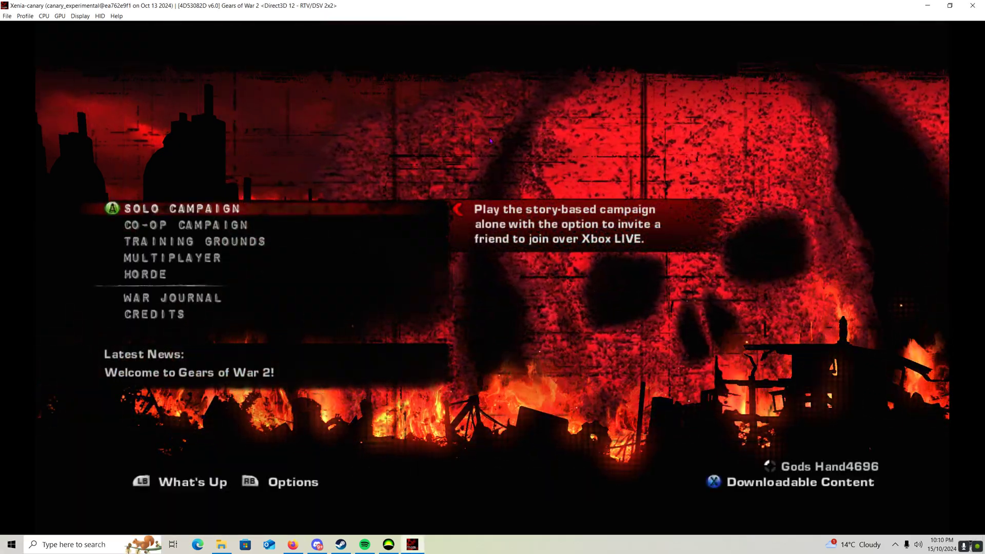
# Step: Go through the main menu entries and start the Solo Campaign
pyautogui.press('Down')
pyautogui.press('Down')
pyautogui.press('Down')
pyautogui.press('Down')
pyautogui.press('Down')
pyautogui.press('Down')
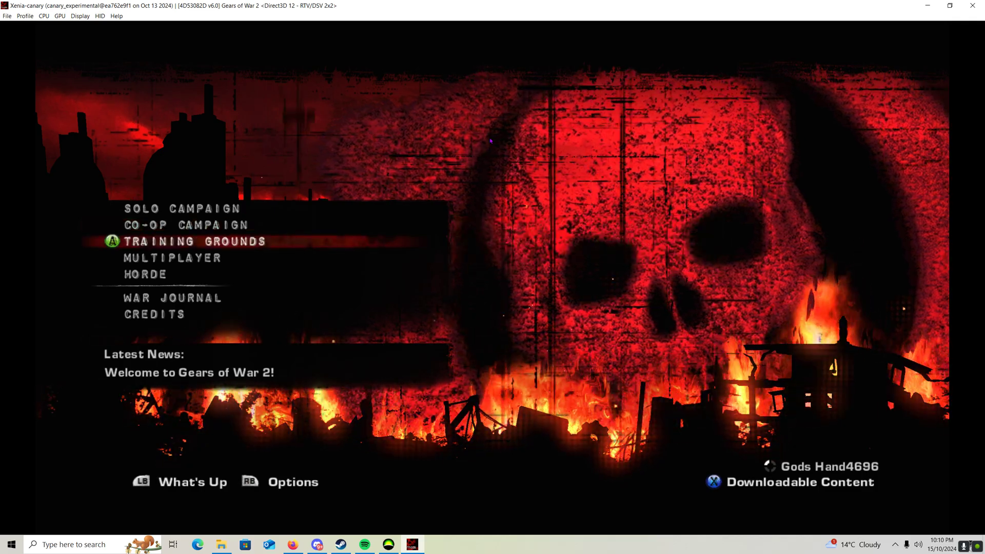
pyautogui.press('Down')
pyautogui.press('Down')
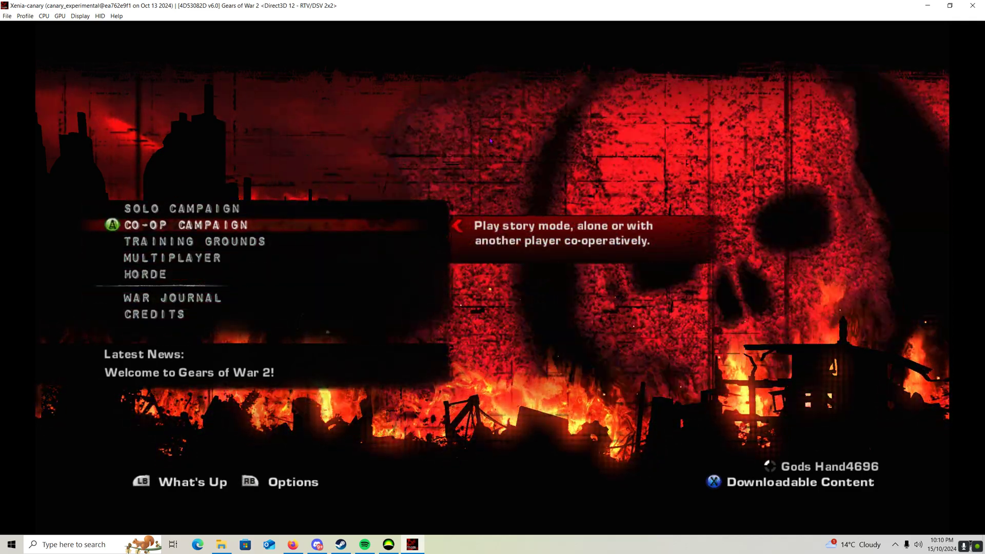
pyautogui.press('Down')
pyautogui.press('Up')
pyautogui.press('Up')
pyautogui.press('Return')
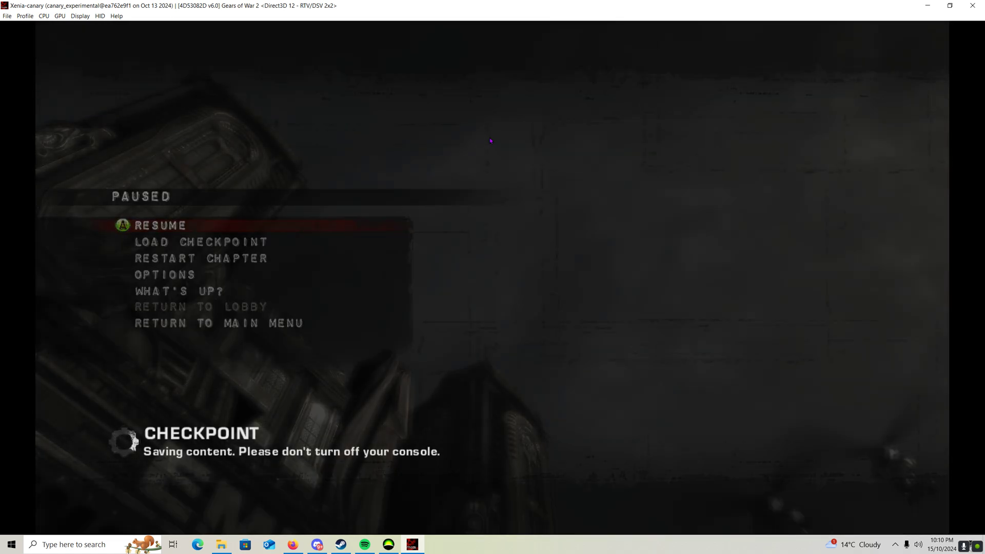
# Step: Open Options from the campaign's pause menu and look through the settings categories
pyautogui.press('Return')
pyautogui.press('Down')
pyautogui.press('Down')
pyautogui.press('Down')
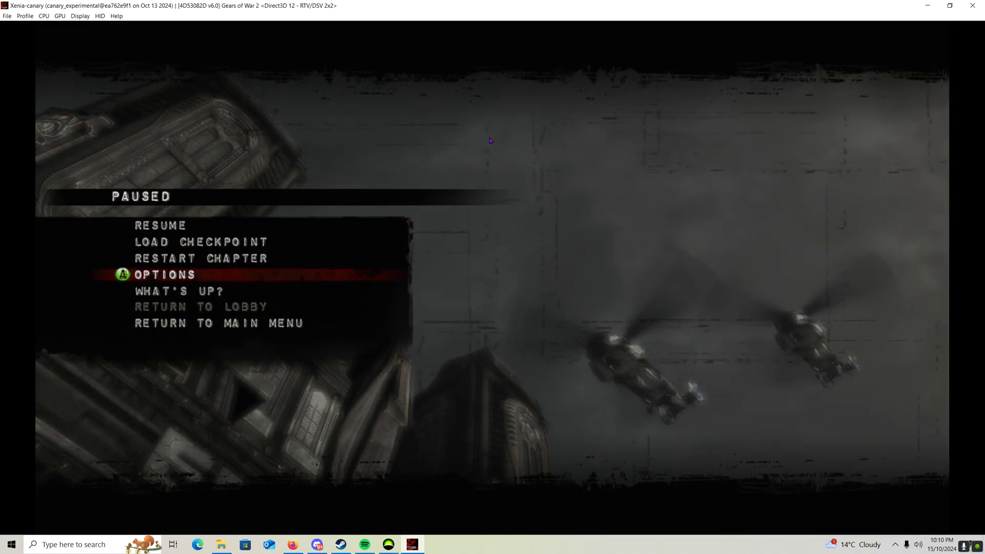
pyautogui.press('Return')
pyautogui.press('Down')
pyautogui.press('Down')
pyautogui.press('Down')
pyautogui.press('Down')
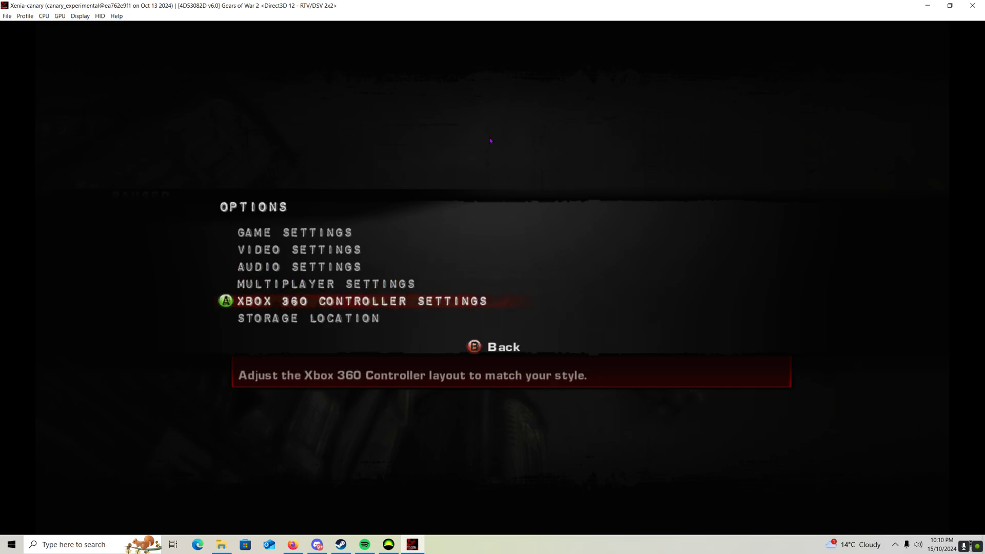
pyautogui.press('Up')
pyautogui.press('Up')
pyautogui.press('Up')
pyautogui.press('Up')
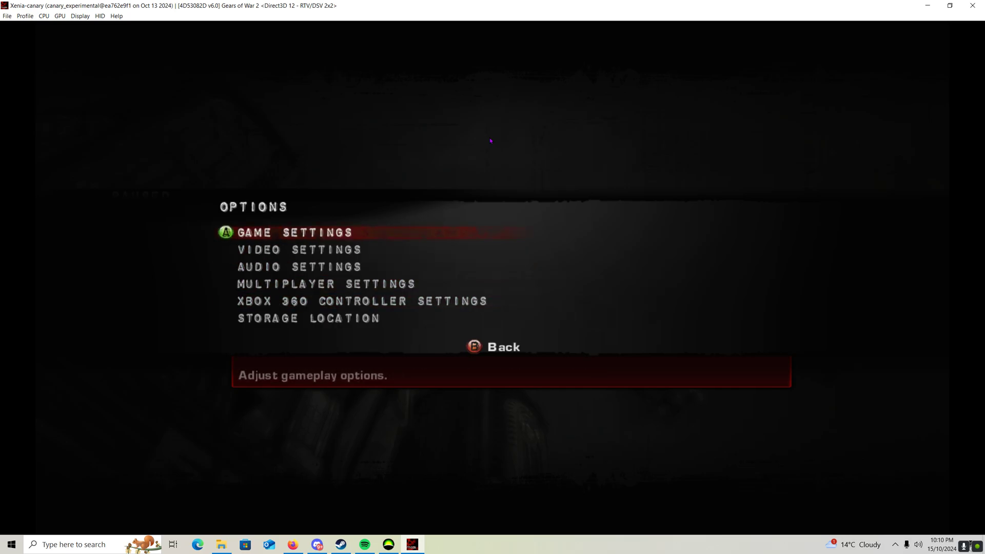
# Step: Leave the overlays covering the game, close the emulator and return to the xenia_canary(1) folder window
pyautogui.press('super+g')
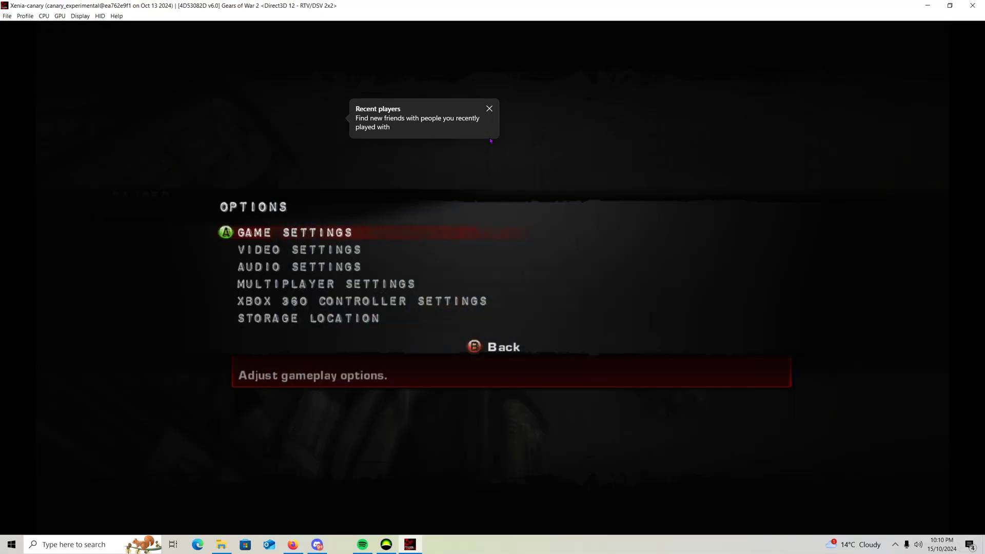
pyautogui.hotkey('alt', 'Tab')
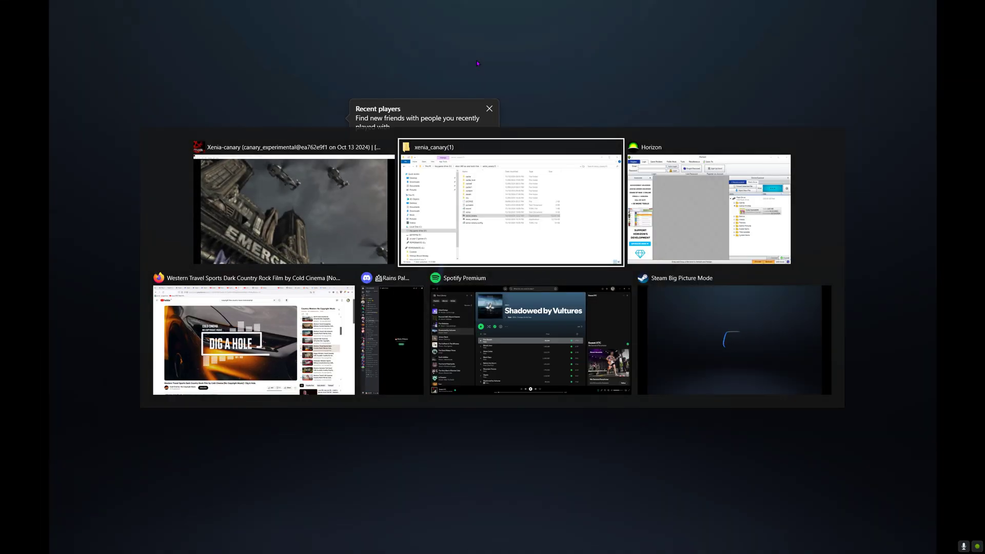
pyautogui.click(314, 189)
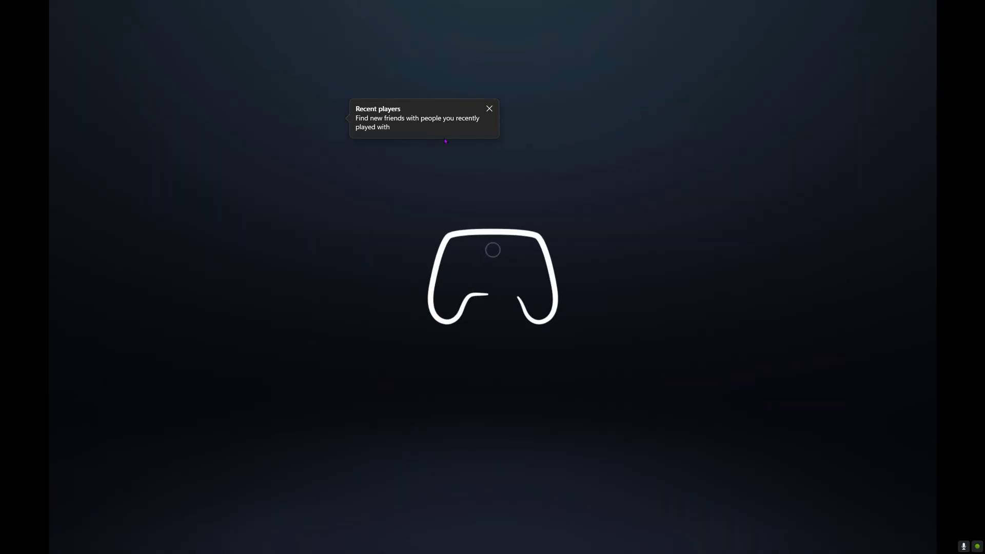
pyautogui.hotkey('alt', 'Tab')
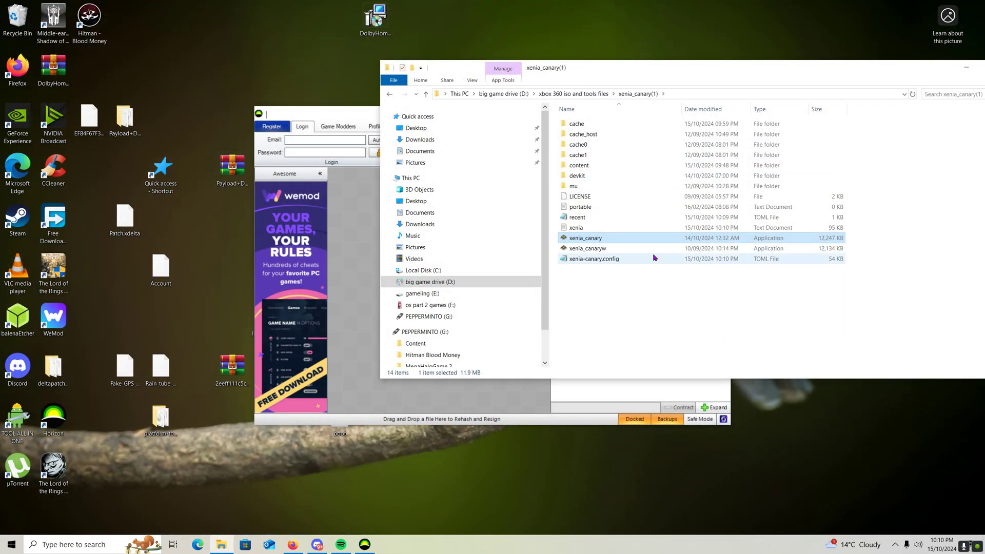
# Step: Open Xenia's content folder, and in Horizon open the contents of the gamer profile stored on the flash drive
pyautogui.doubleClick(582, 167)
pyautogui.click(589, 128)
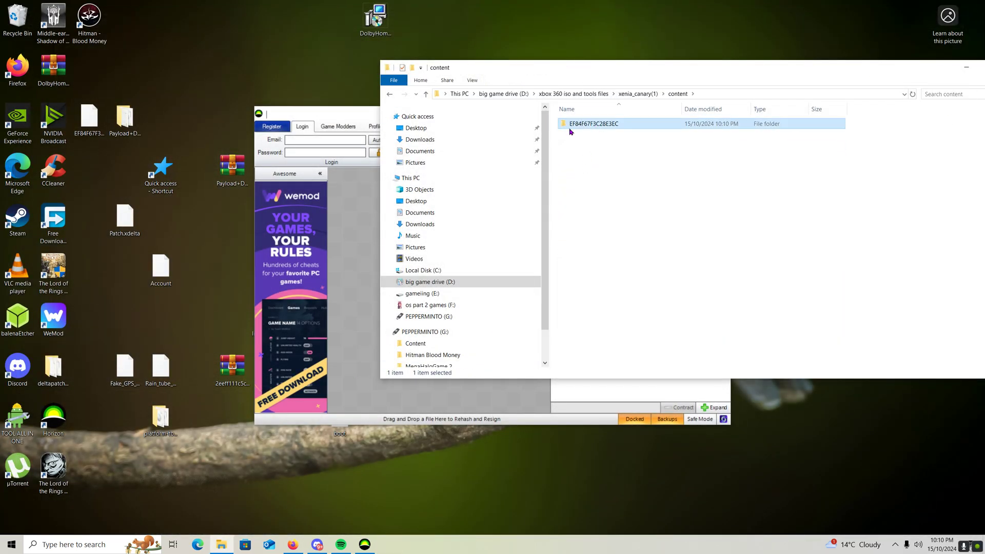
pyautogui.click(346, 226)
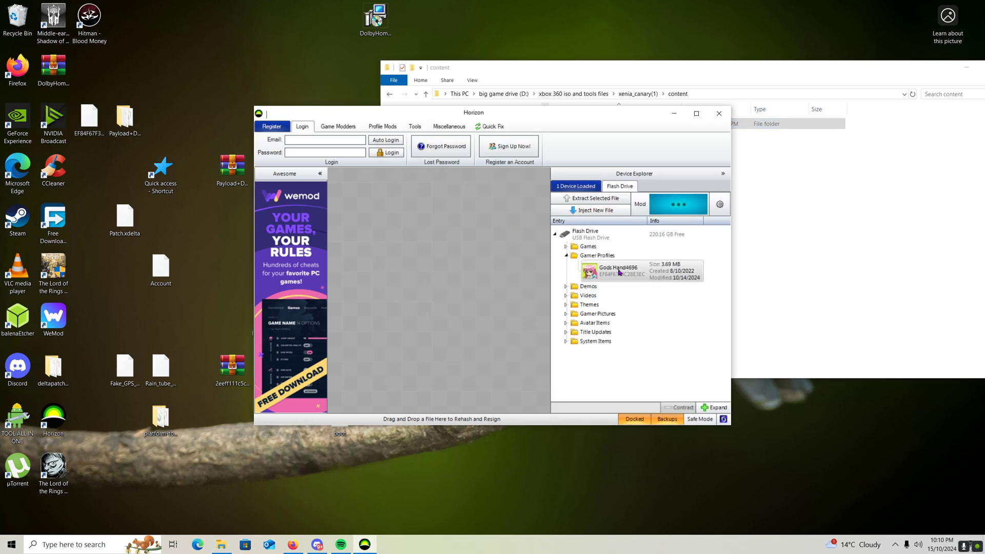
pyautogui.doubleClick(593, 269)
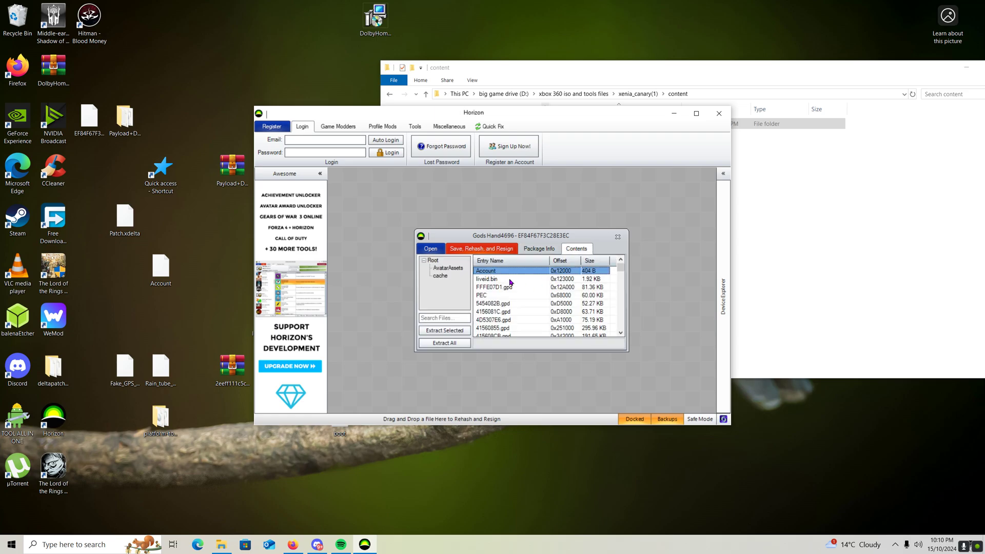
# Step: In Xenia's content folder, go into the profile ID folder and on through FFFE07D1 to 00010000
pyautogui.doubleClick(599, 123)
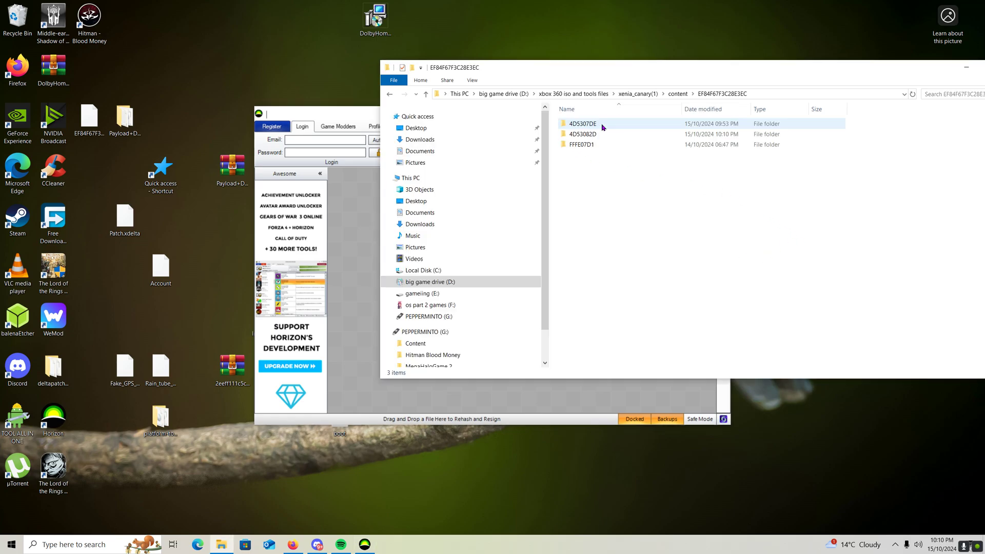
pyautogui.click(583, 146)
pyautogui.doubleClick(584, 147)
pyautogui.doubleClick(589, 126)
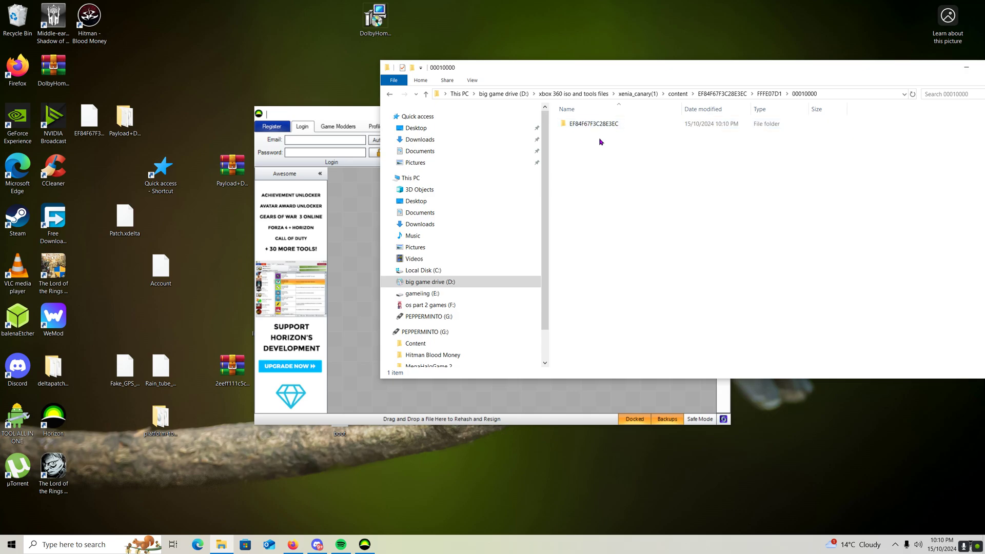
# Step: Open the inner profile ID folder and compare its Account file with the Account entry of the profile package in Horizon
pyautogui.doubleClick(595, 127)
pyautogui.click(593, 136)
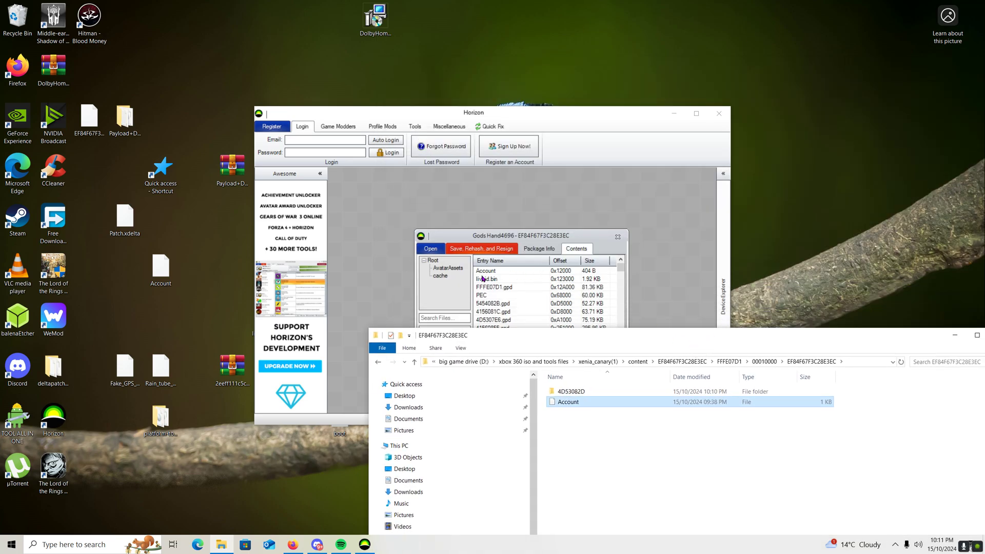
pyautogui.click(489, 272)
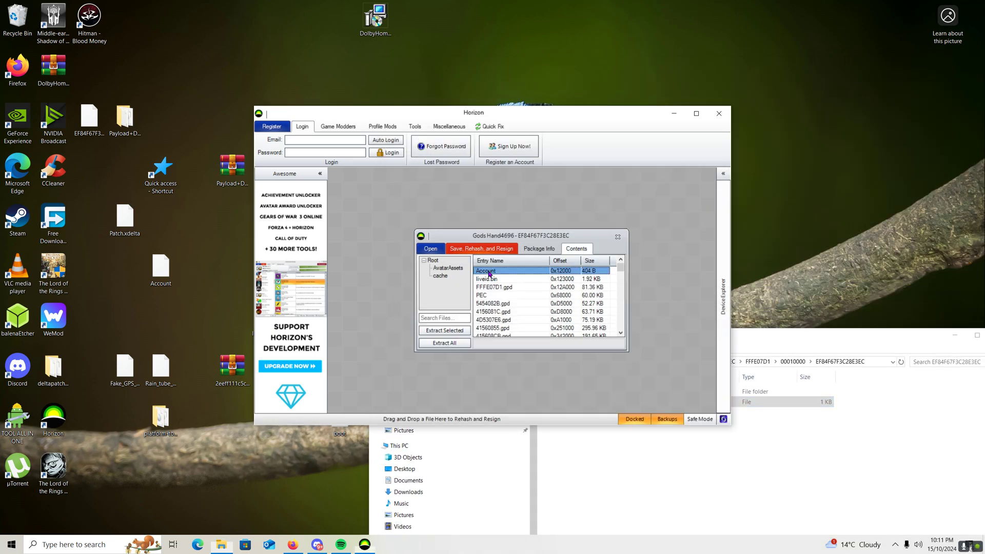
pyautogui.click(631, 526)
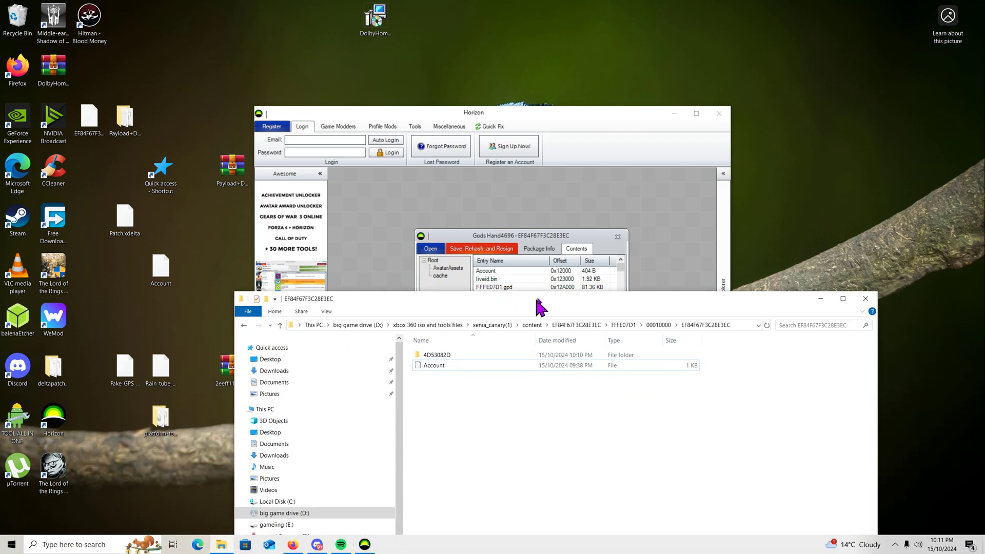